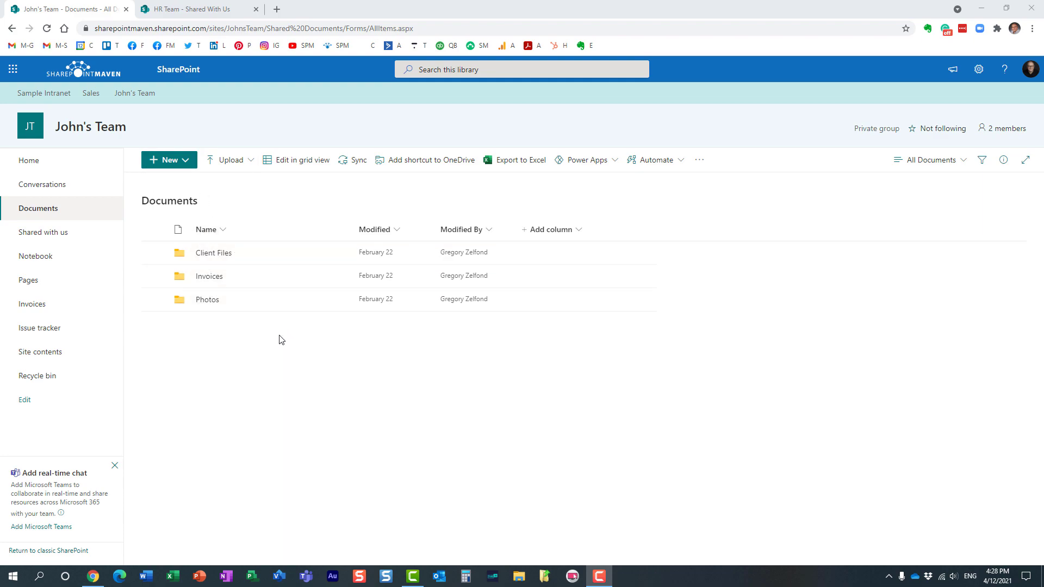
Step: Begin sharing the Photos folder with a suggested 'ma' recipient, then close the form unsent
right_click(206, 303)
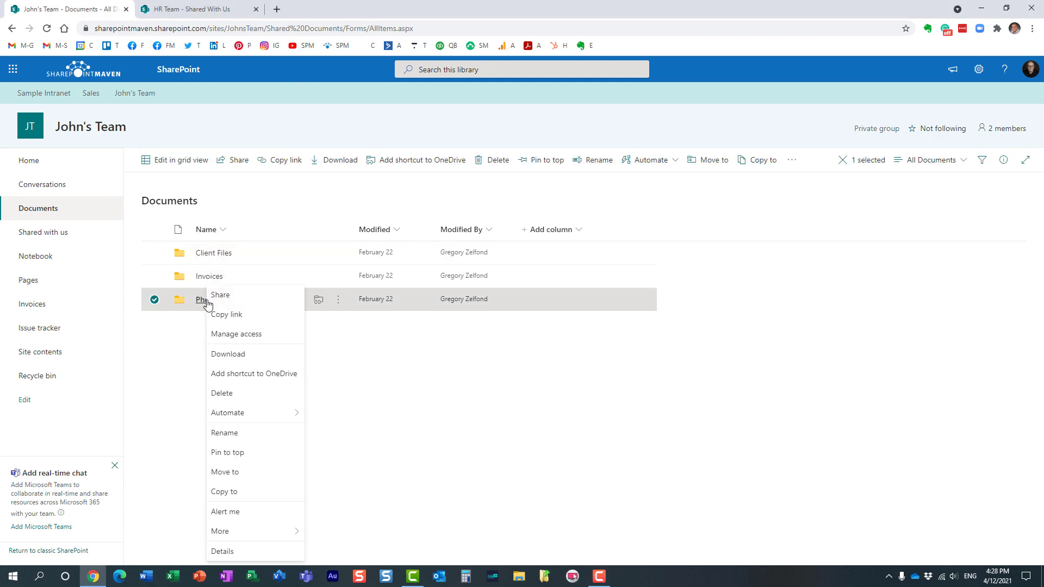
click(237, 297)
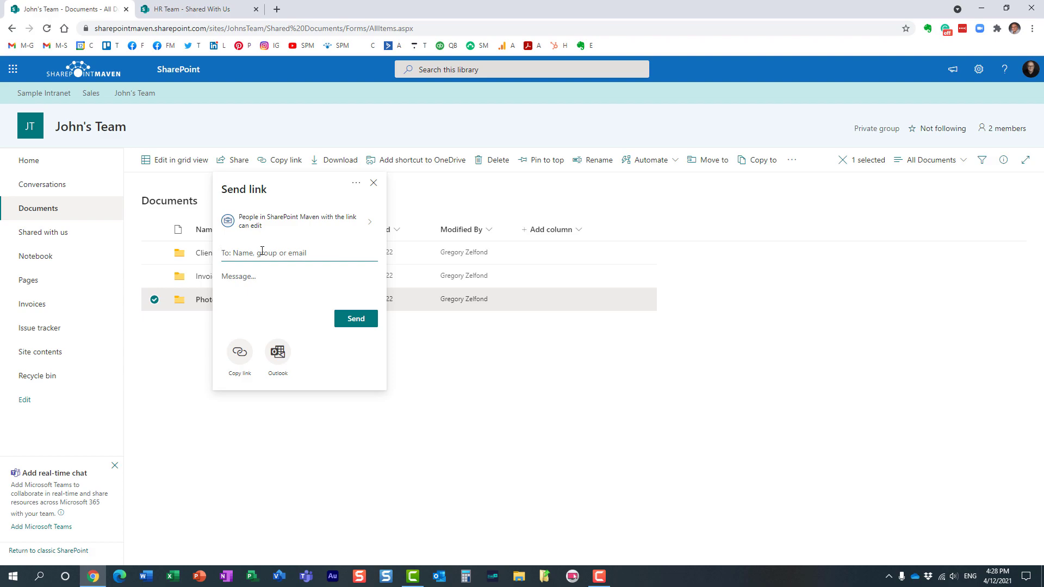
text(mary)
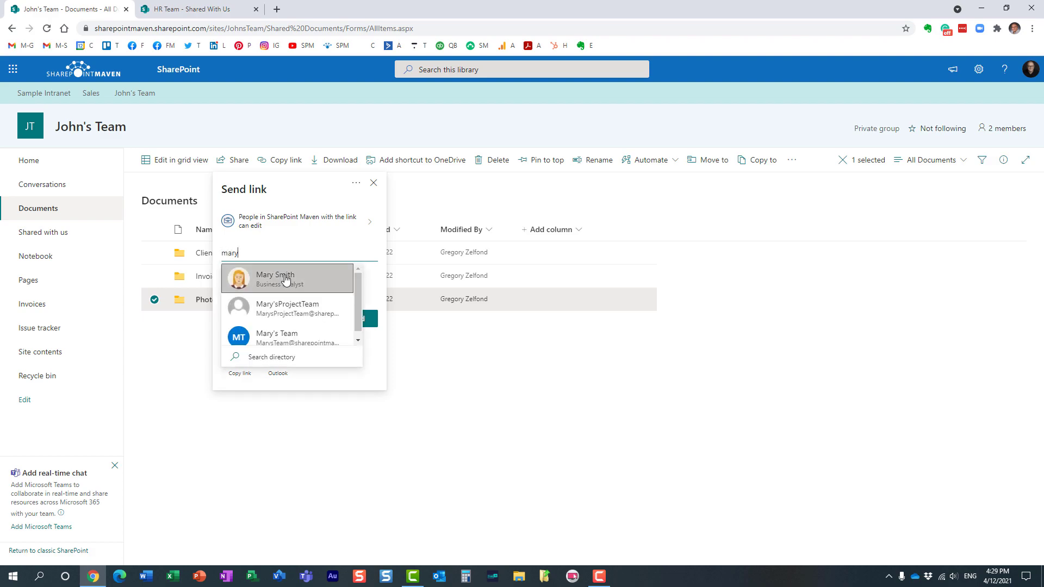
click(285, 279)
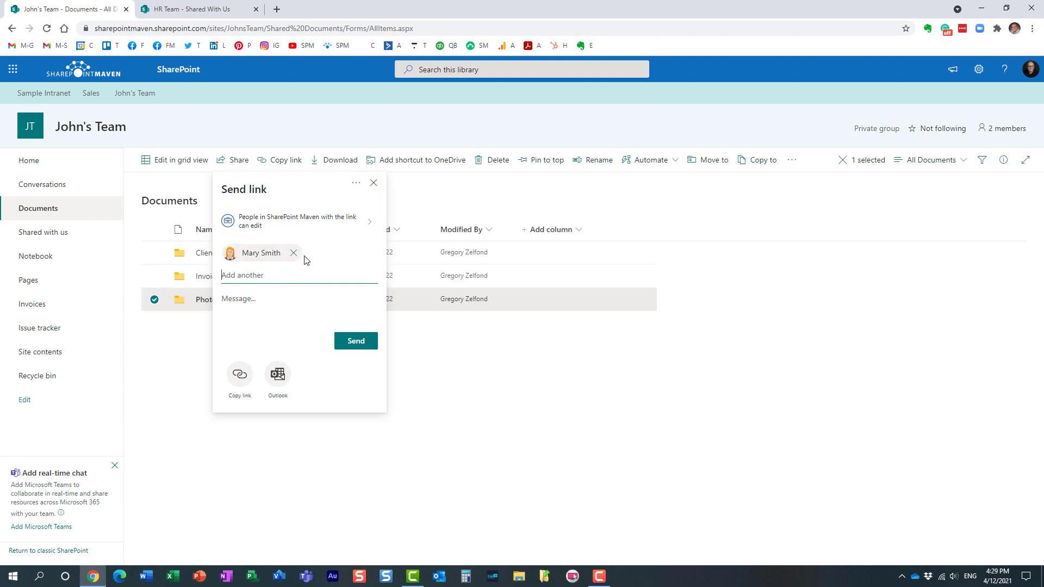
click(373, 183)
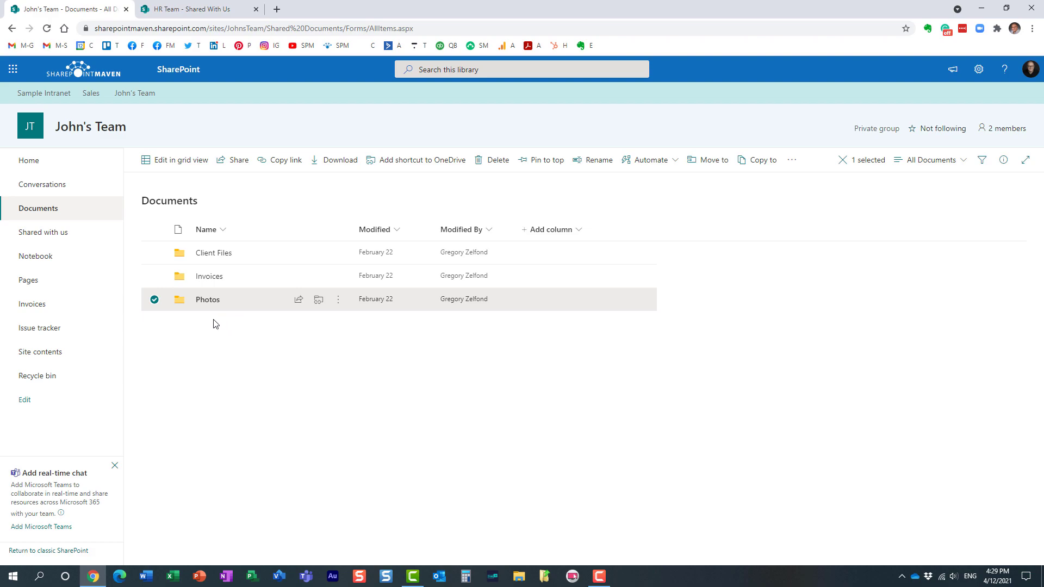
Step: Go to OneDrive's Shared list and browse the items shared with you, including Clients and TeamShare
click(13, 70)
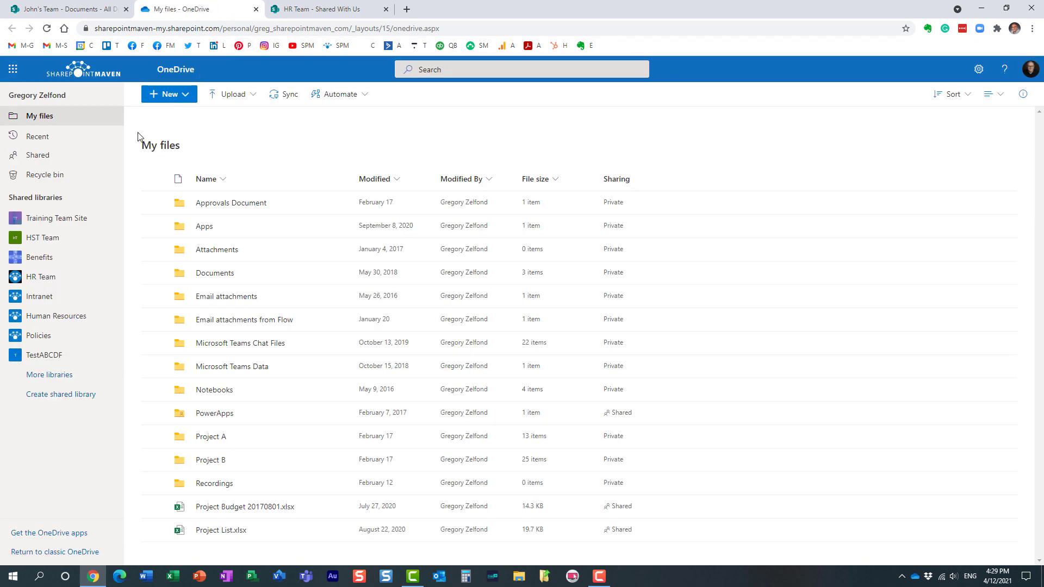
click(38, 157)
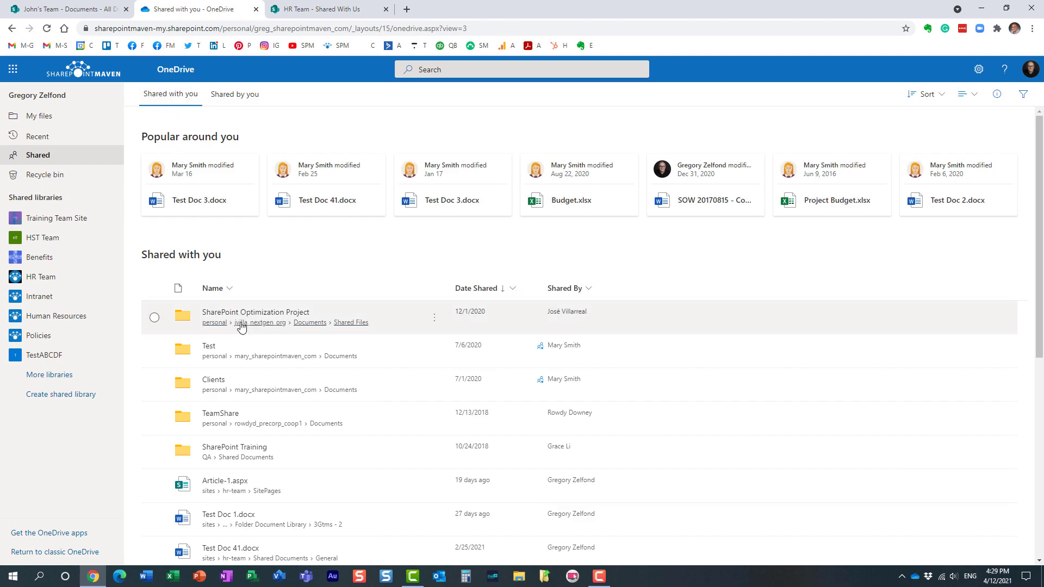
scroll(263, 402, down, 3)
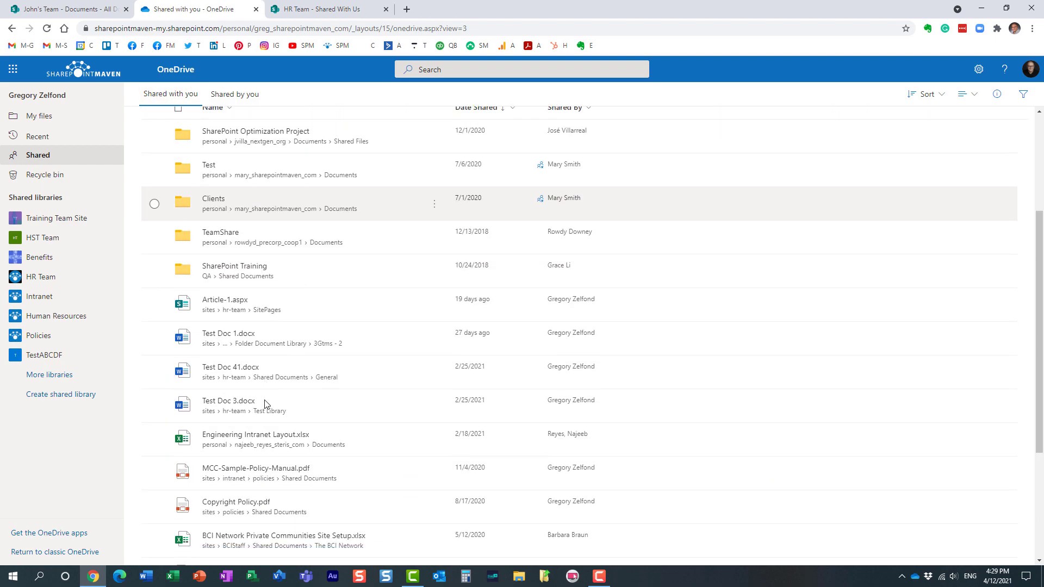
scroll(271, 369, down, 1)
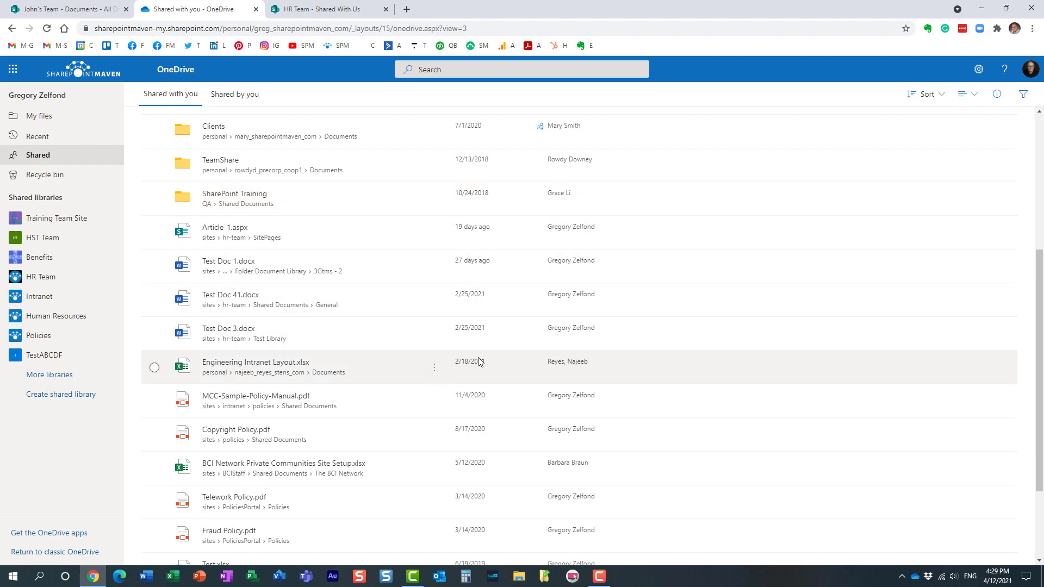
scroll(396, 348, up, 1)
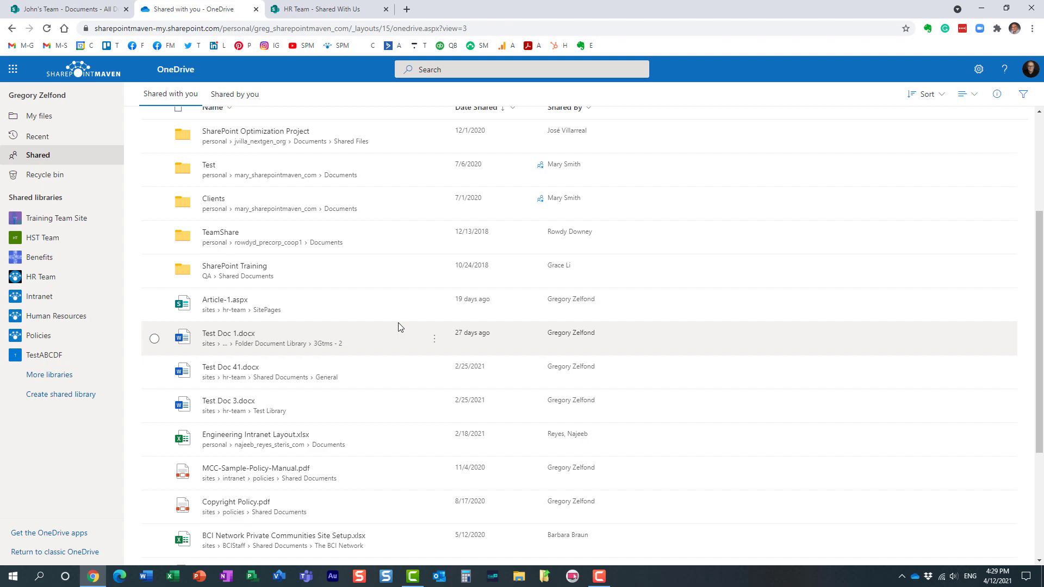
Step: Close the OneDrive tab and open the Share form for John's Team's Photos folder
click(255, 8)
click(255, 8)
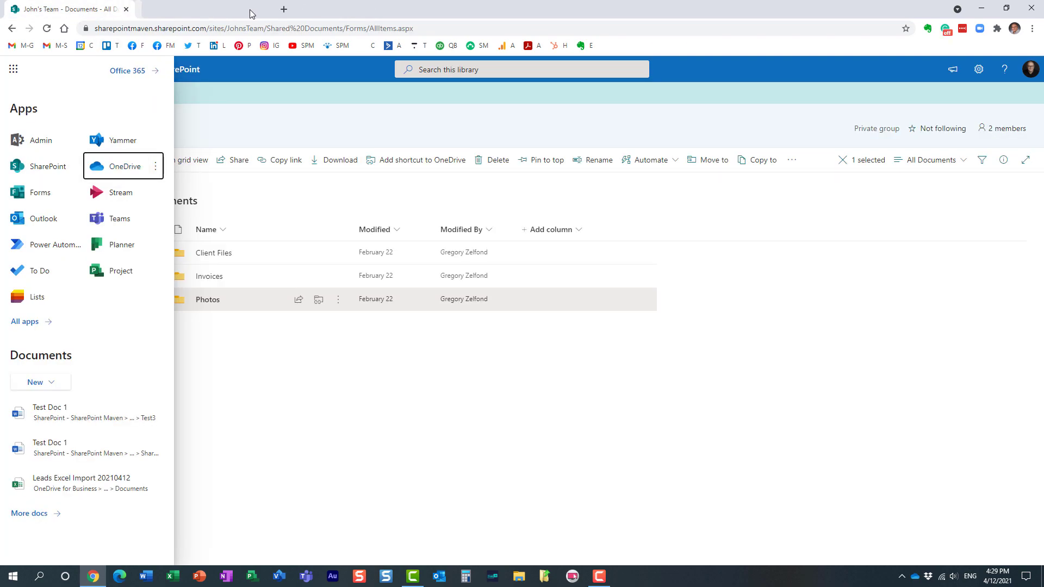
click(266, 114)
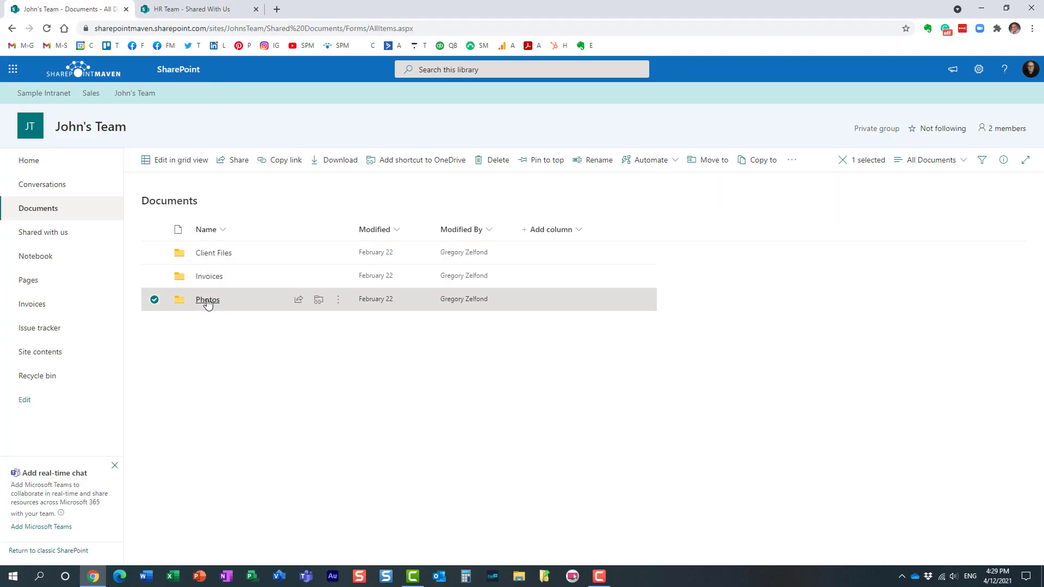
right_click(207, 303)
click(245, 300)
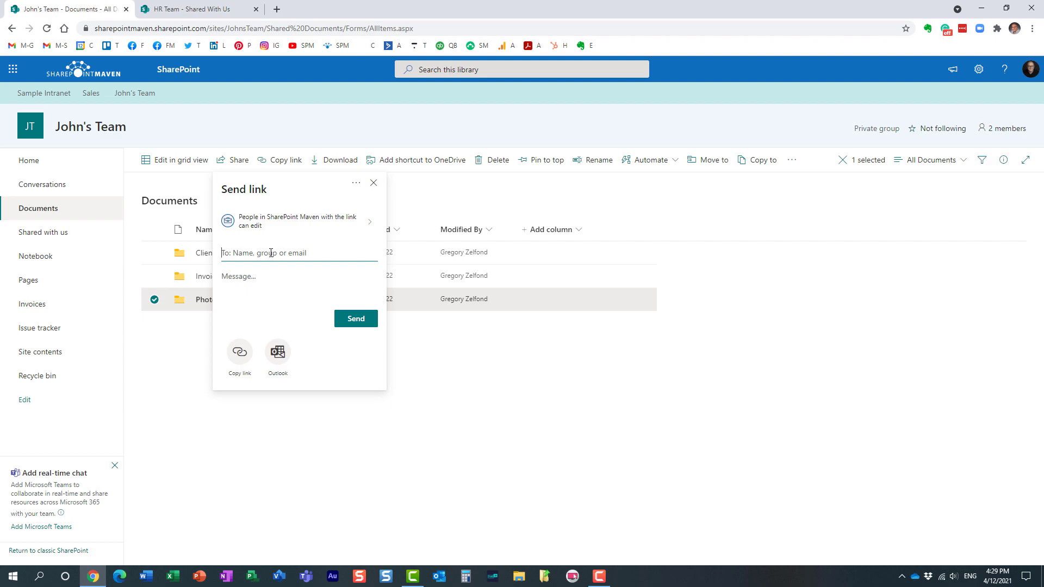
Step: Add the HR Team group as recipient by typing 'hr' and send the Photos link
click(270, 253)
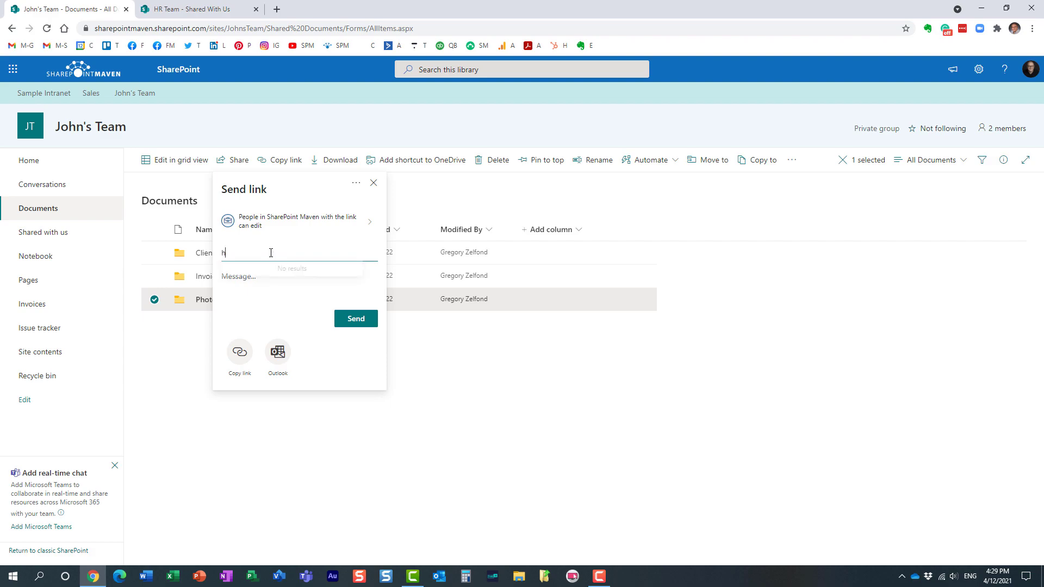
text(hr)
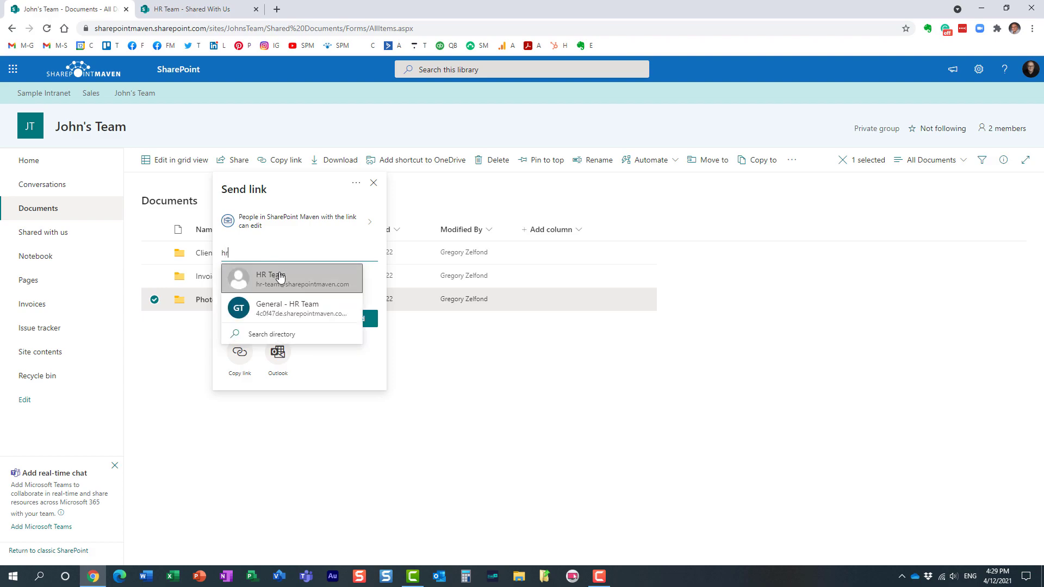
click(282, 279)
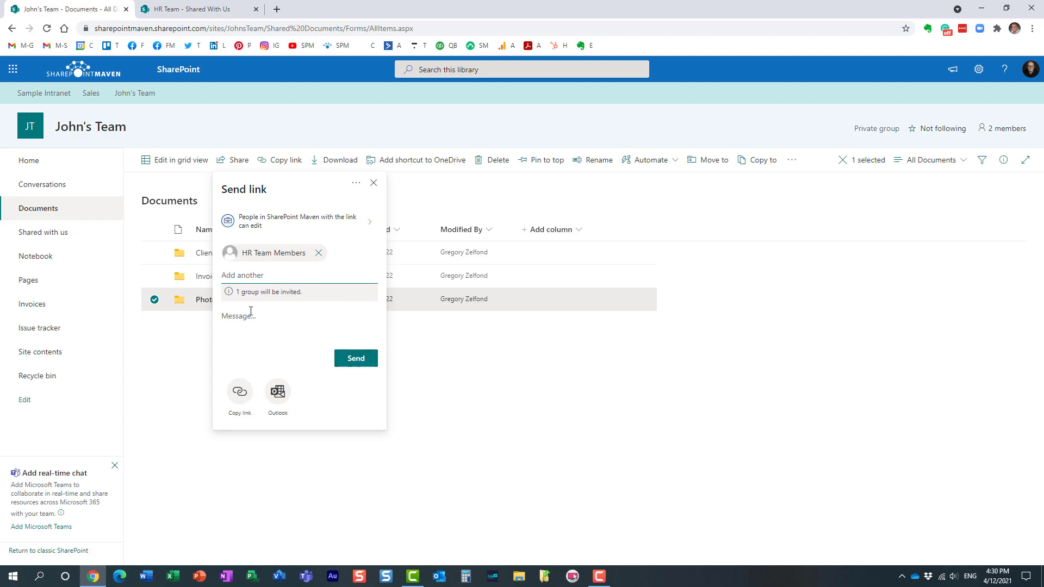
click(348, 363)
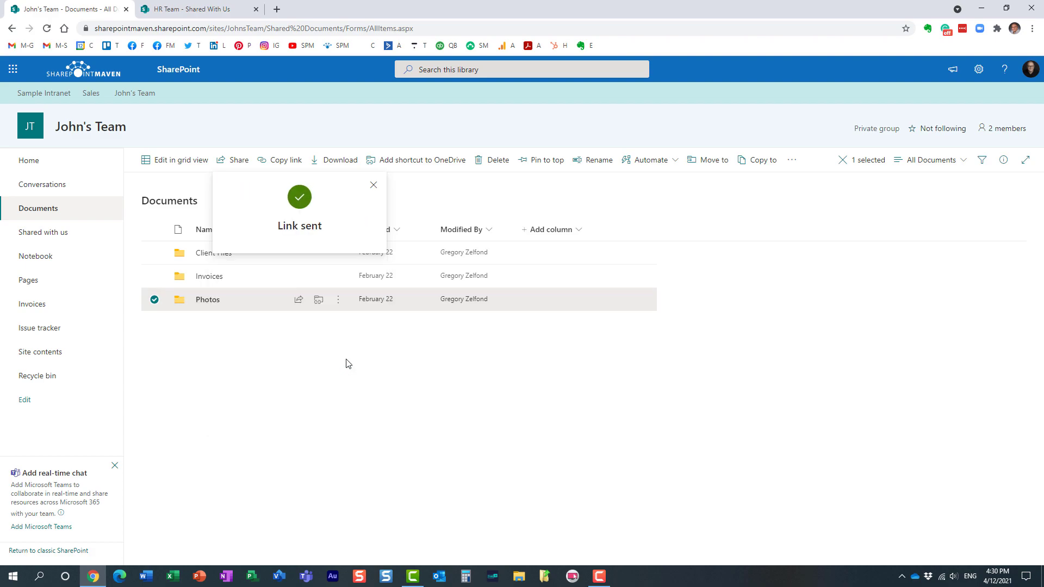
Step: On the HR Team site, check the group's two members and close the membership panel
click(213, 12)
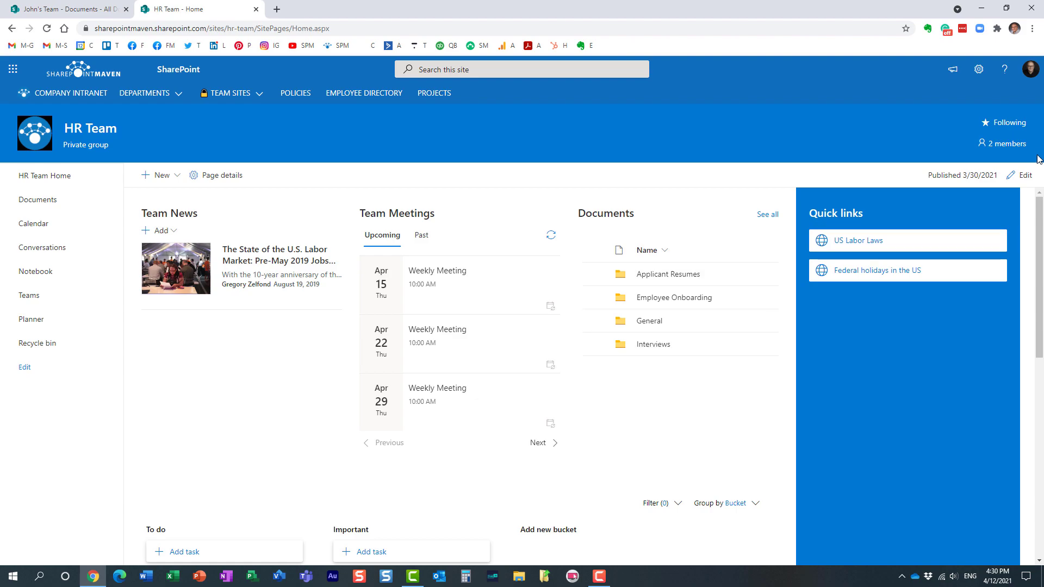
click(1009, 145)
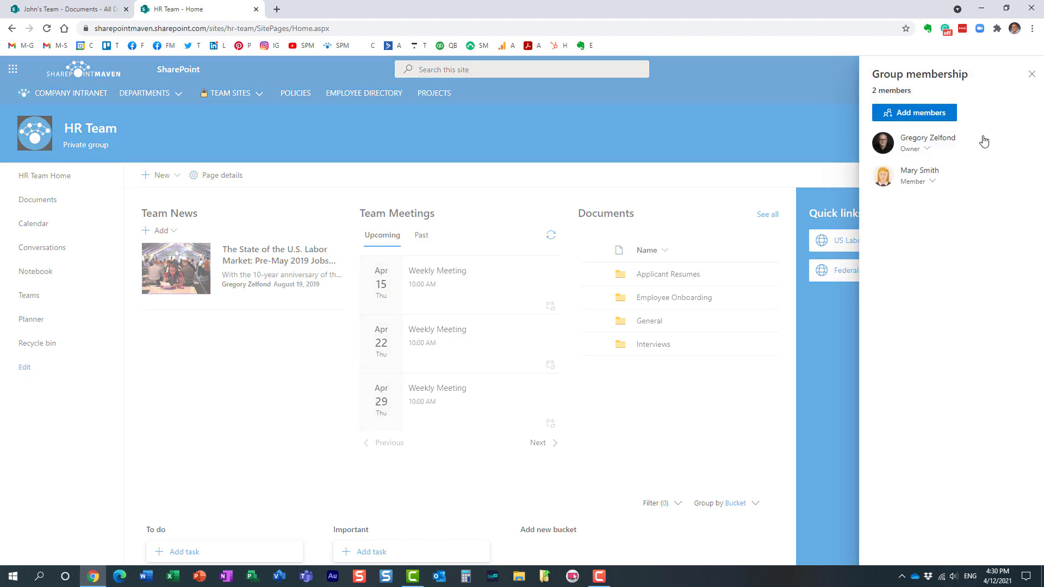
click(1031, 75)
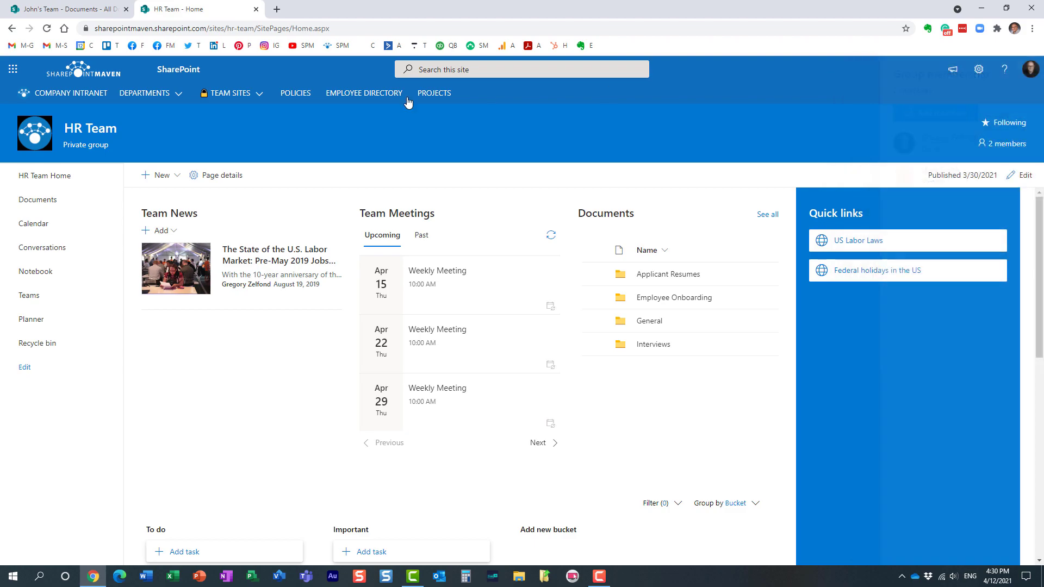
Step: Open the HR Team Documents library showing Applicant Resumes and Interviews
click(29, 202)
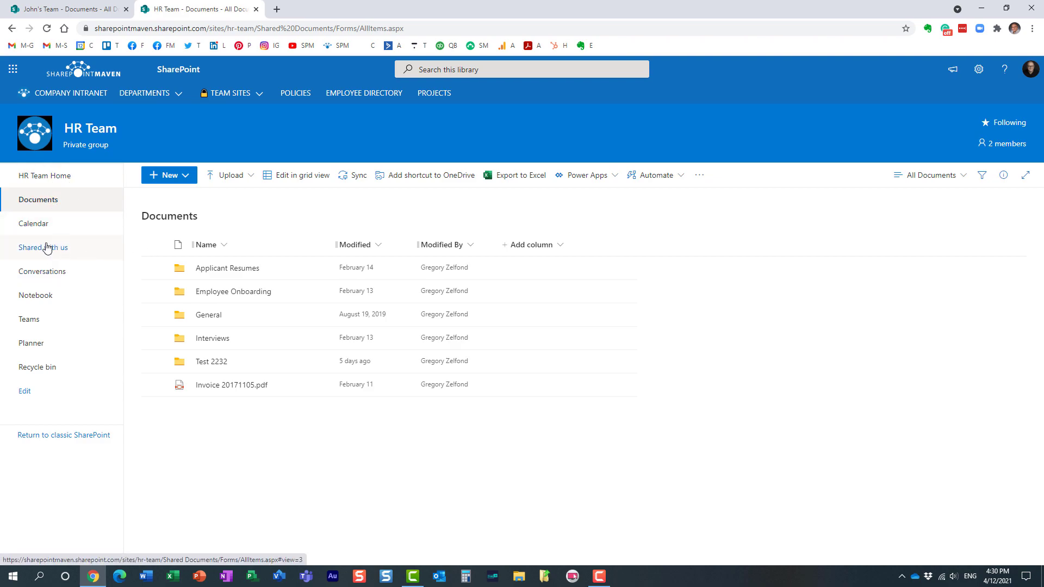
click(46, 177)
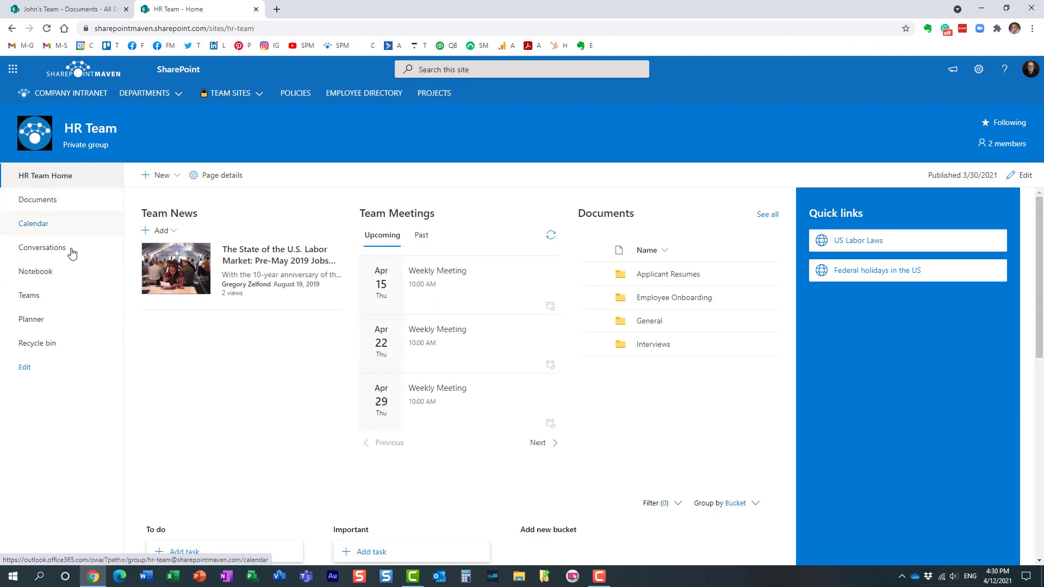
click(48, 200)
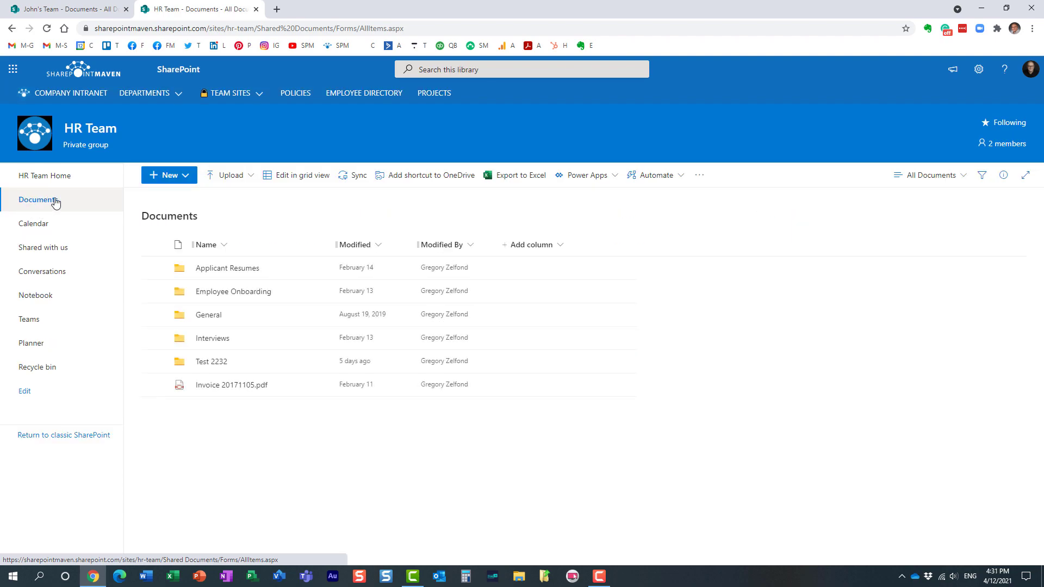
Step: Open the HR Team 'Shared with us' view listing Project A, Photos, Client Files and Invoices
click(53, 251)
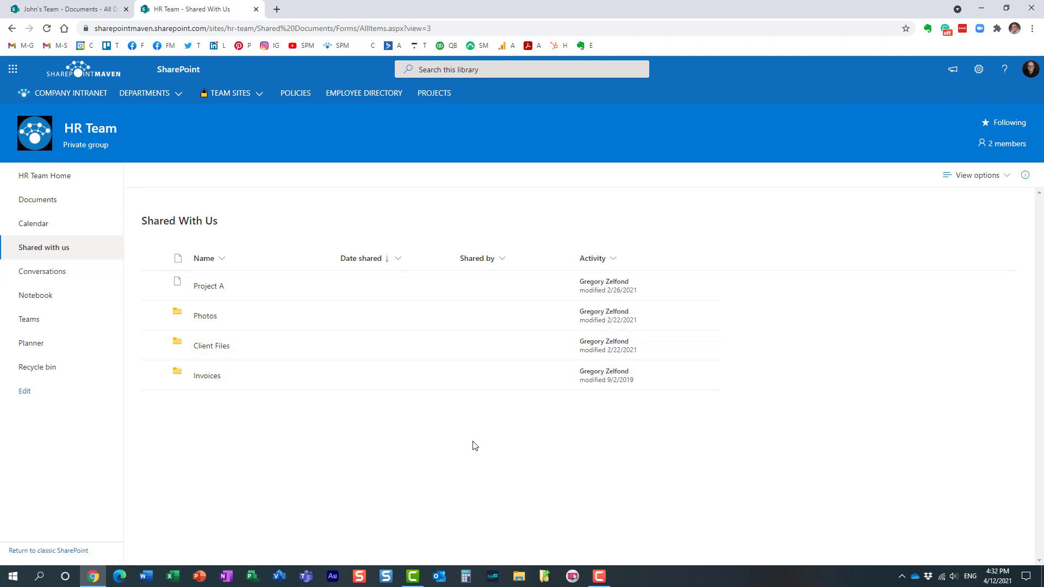
Step: Open the shared Photos folder with its four images, then return to John's Team Documents
click(209, 323)
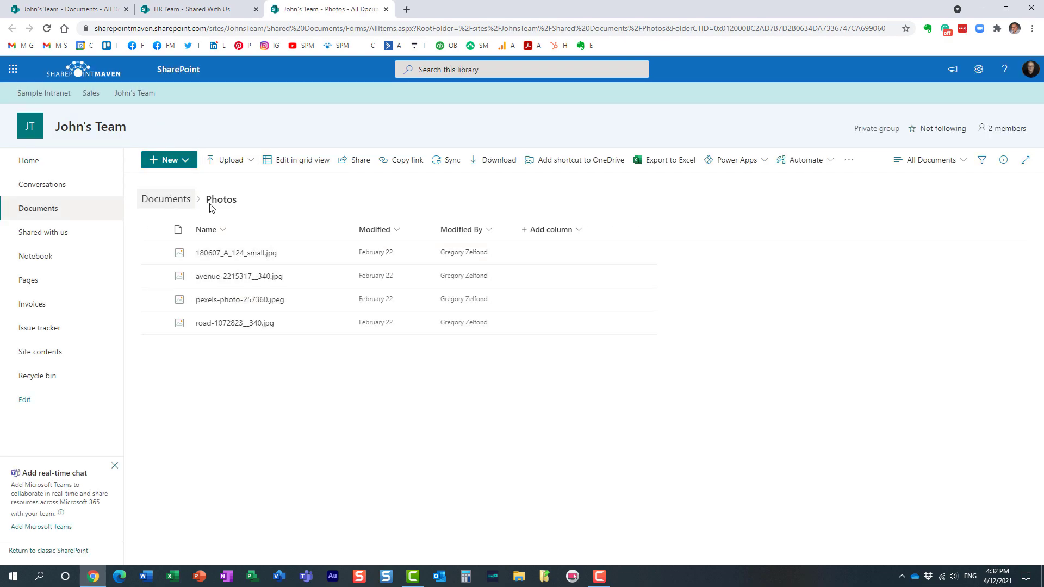
click(164, 203)
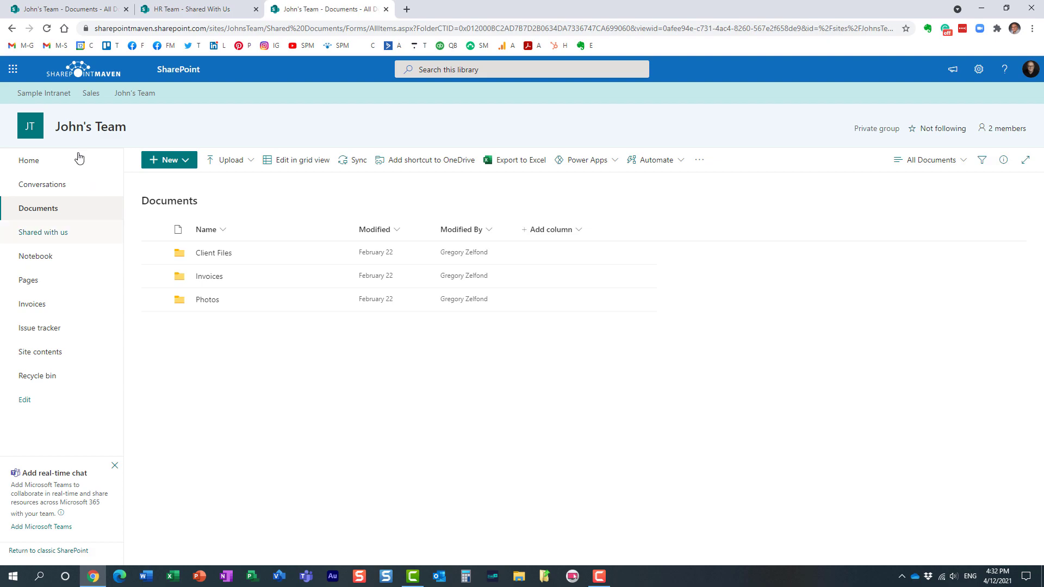
Step: Return to the HR Team tab and reload its 'Shared with us' view listing Photos
click(21, 71)
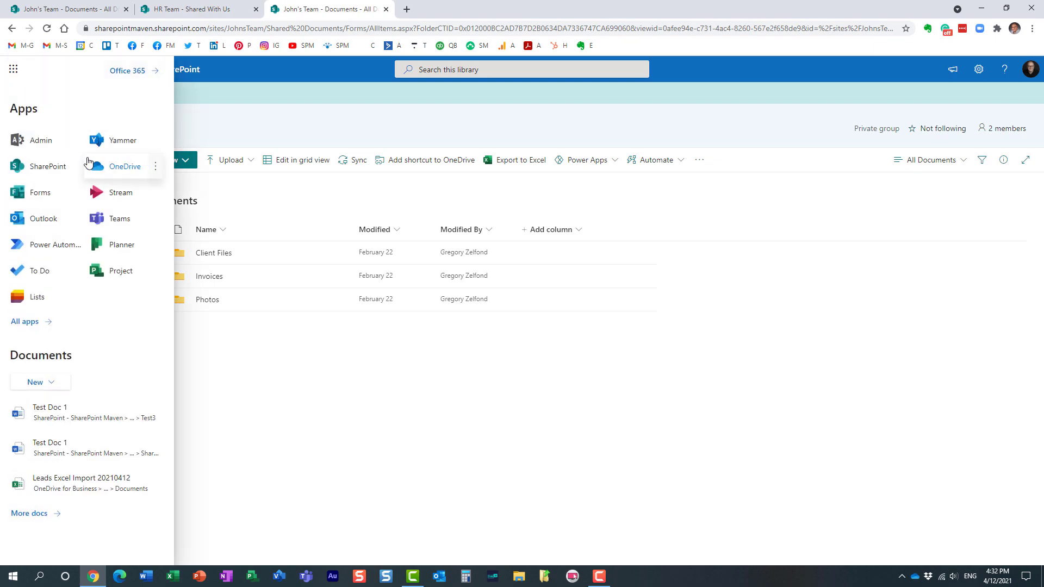
click(236, 126)
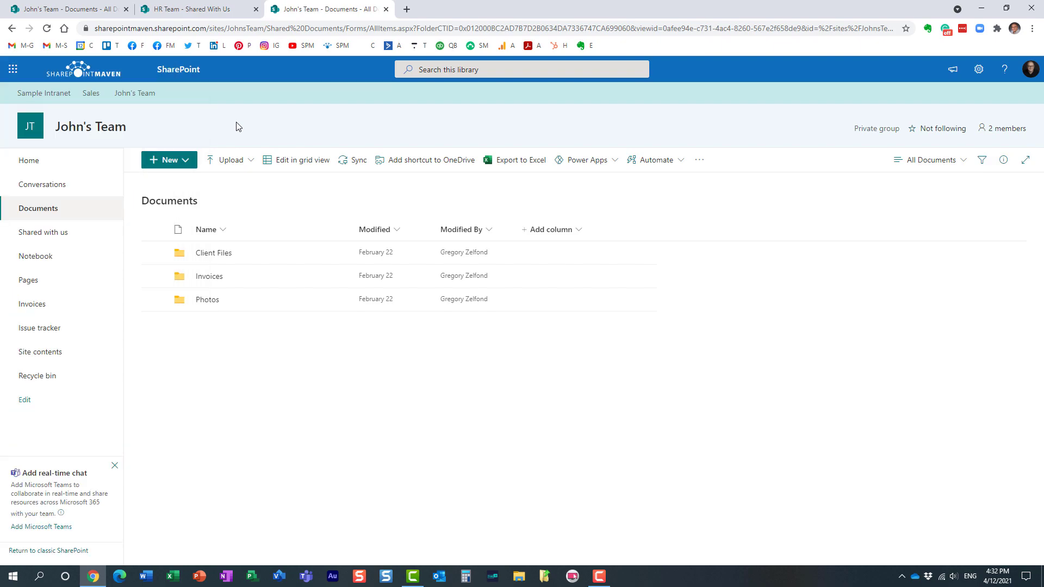
click(187, 10)
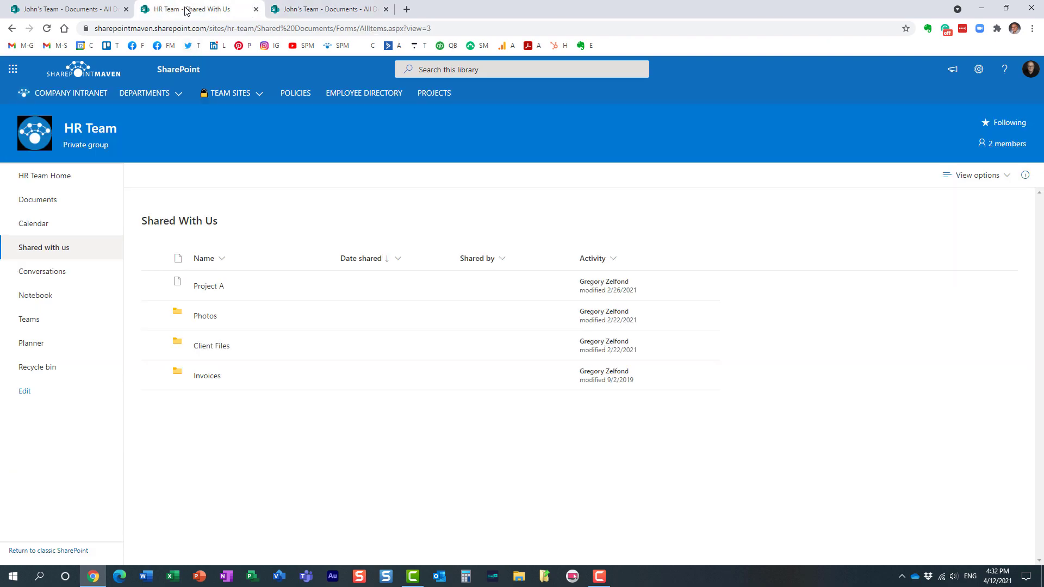
click(66, 251)
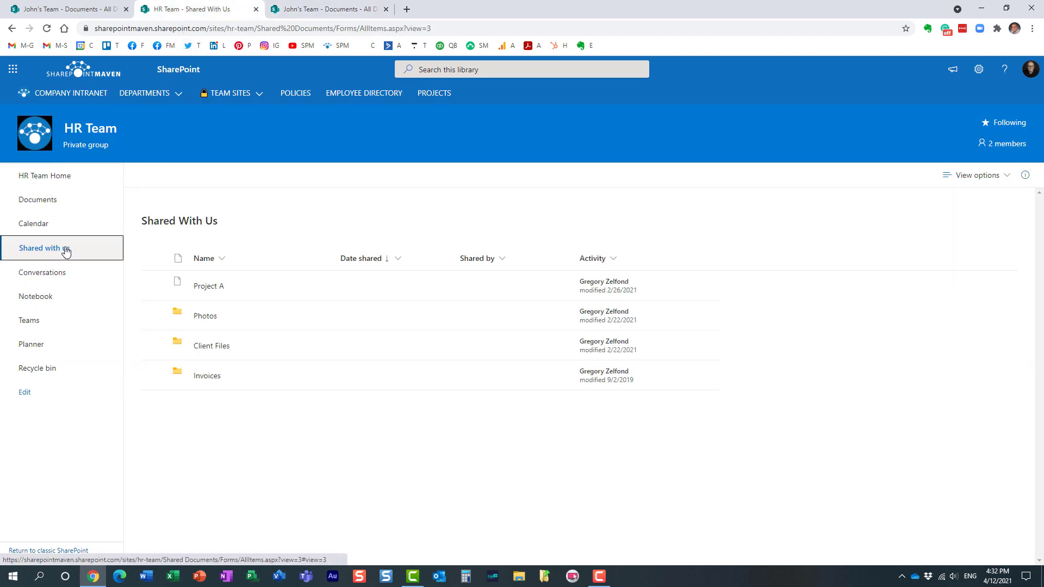